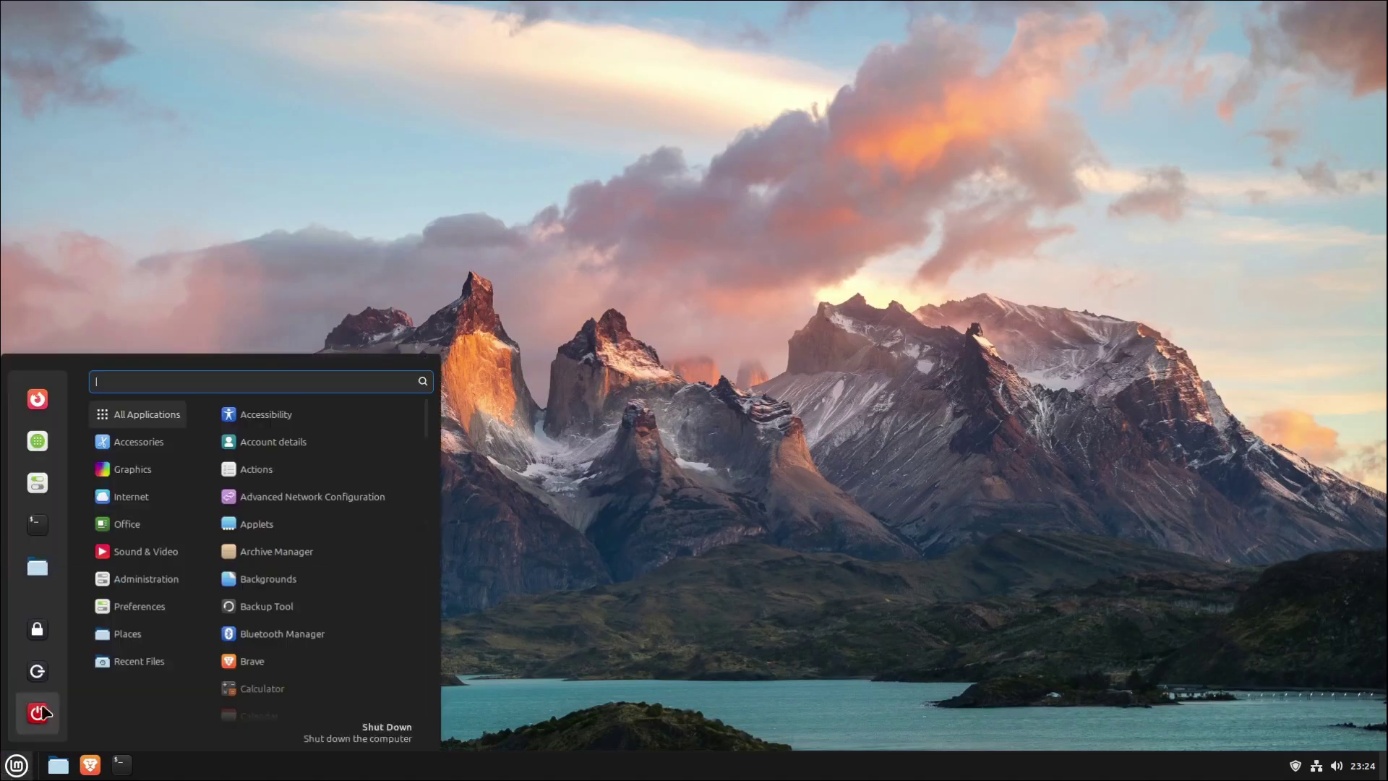
Launch darktable, switch the scripts module folder to official, and try enabling enfuse, which fails to load
{"action": "type", "text": "dal"}
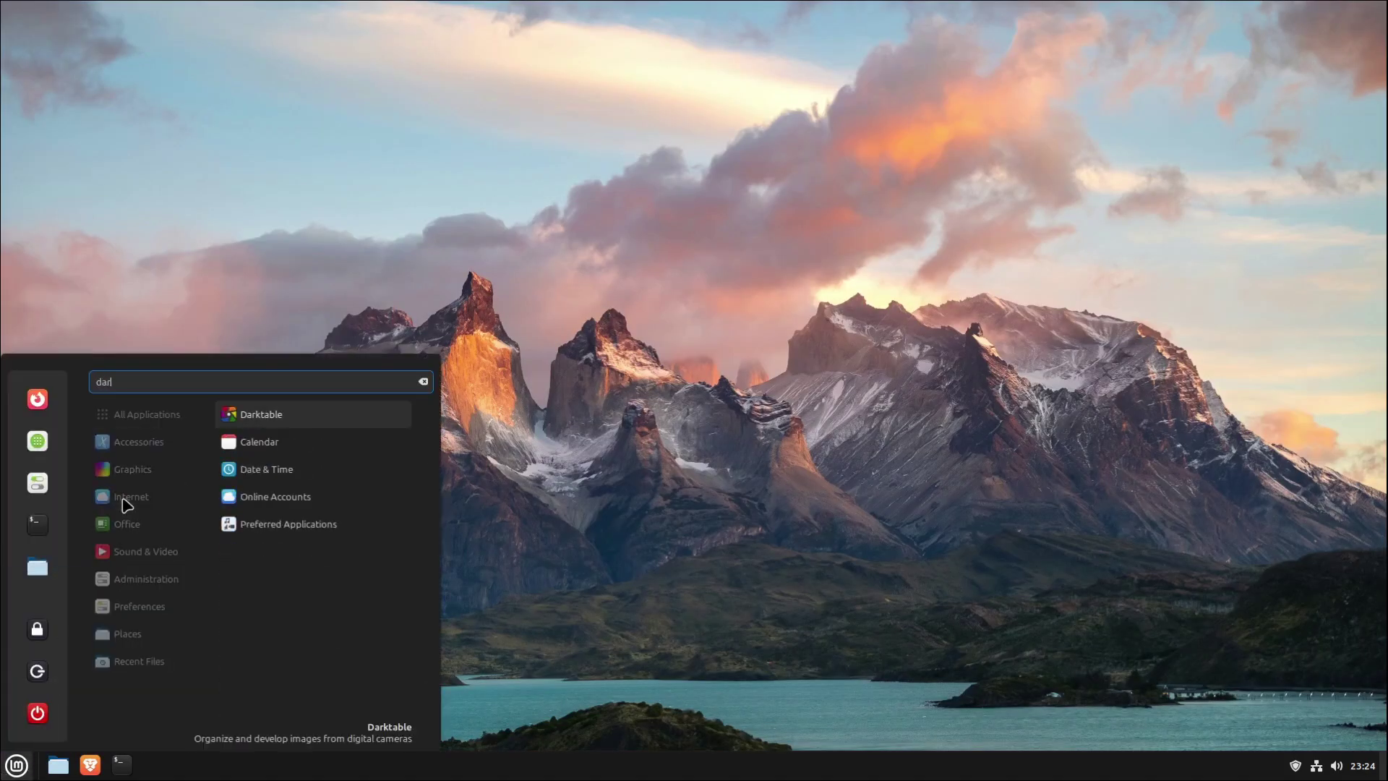
{"action": "key", "text": "Return"}
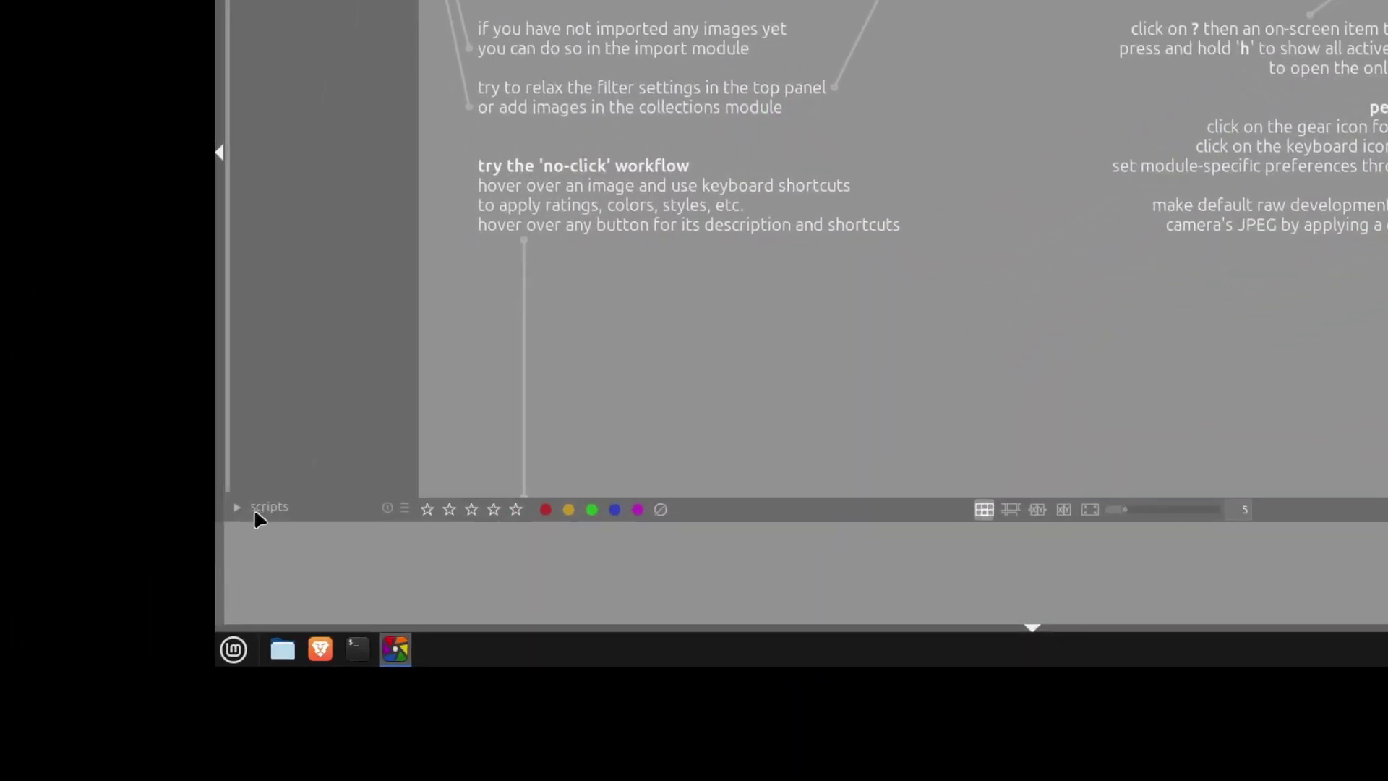
{"action": "left_click", "coordinate": [267, 508]}
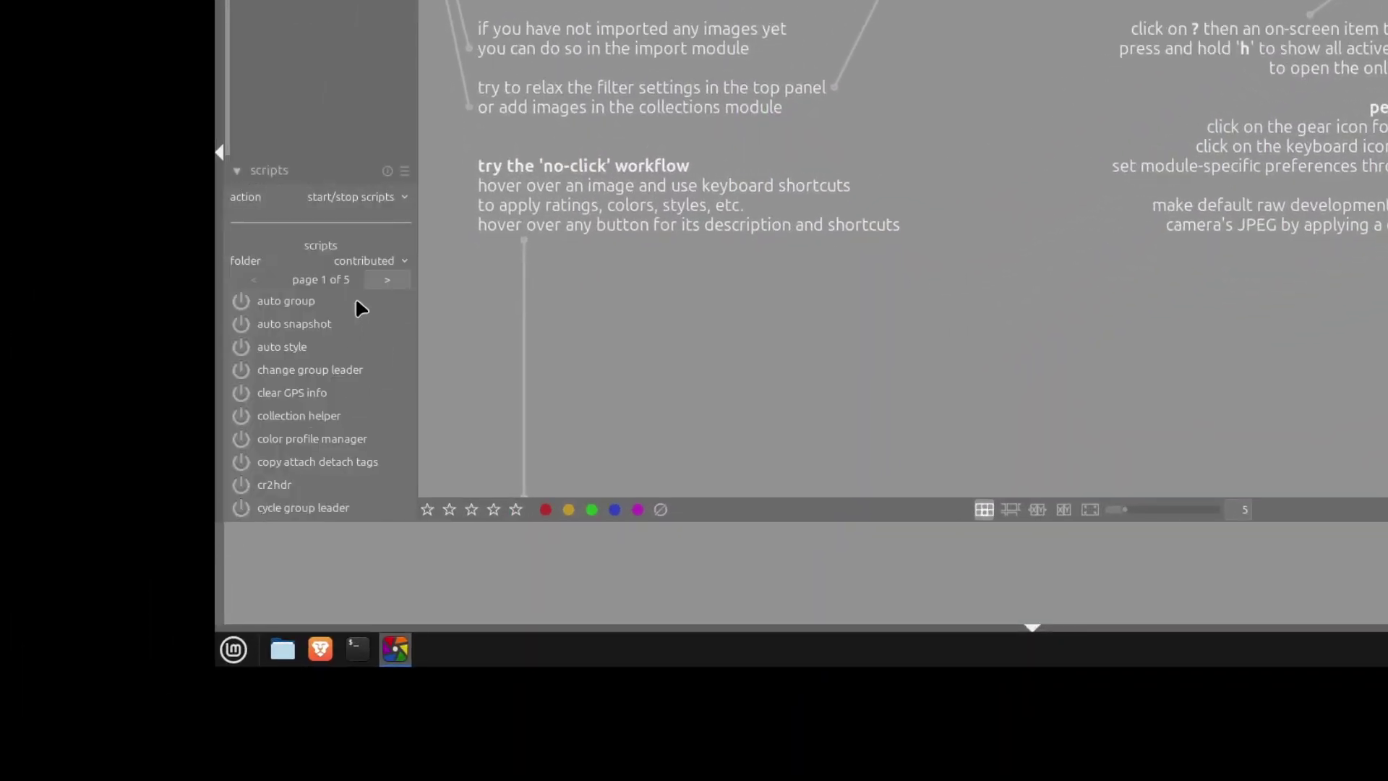
{"action": "left_click", "coordinate": [383, 261]}
{"action": "left_click", "coordinate": [387, 276]}
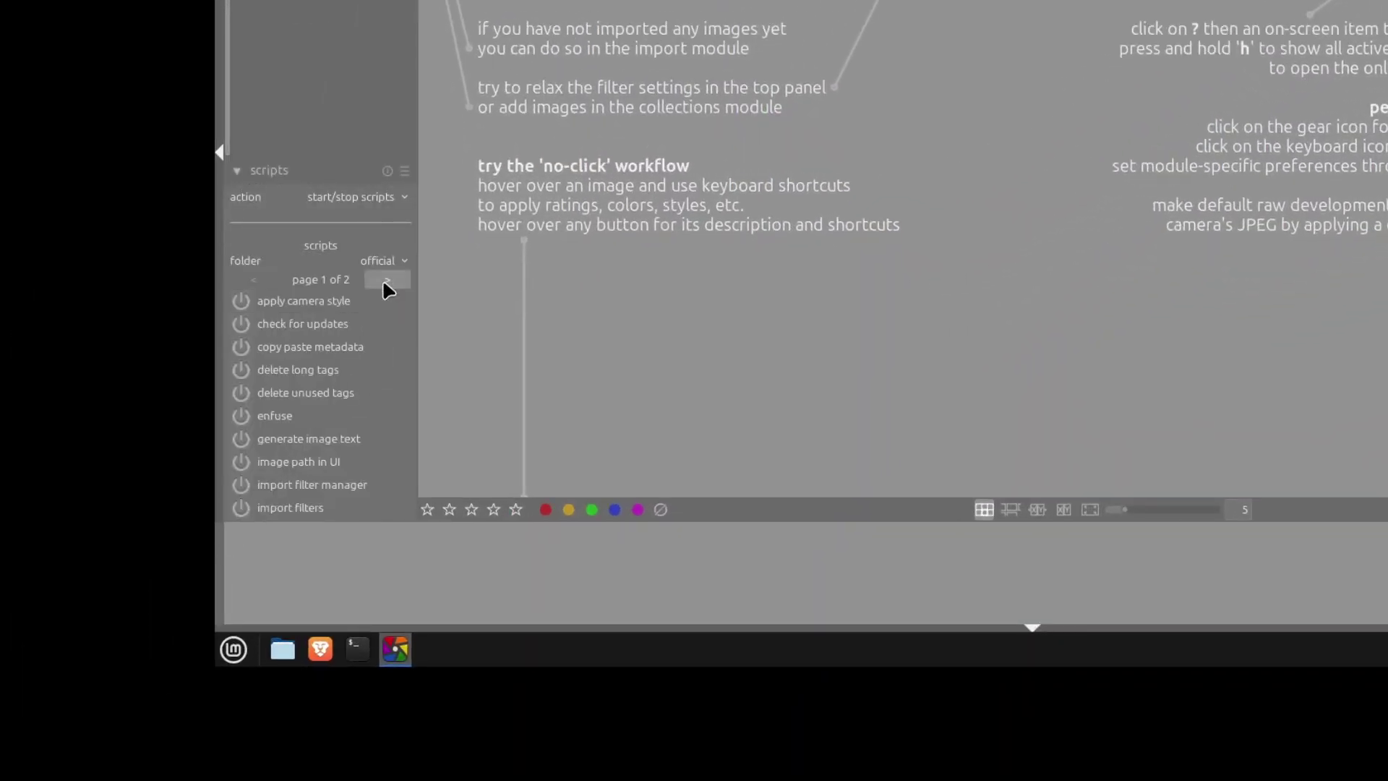
{"action": "left_click", "coordinate": [240, 415]}
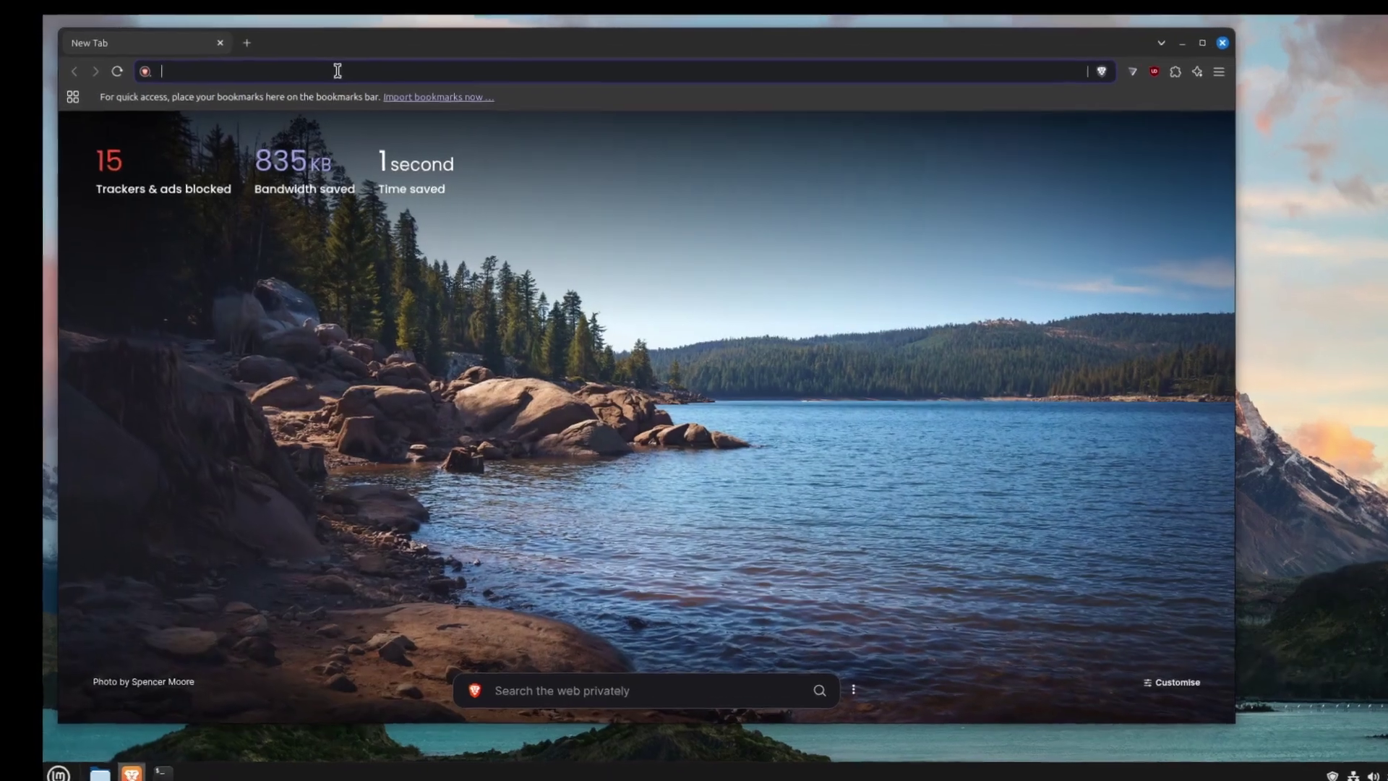
Go from darktable.org's install page to the latest release build page and show the Ubuntu manual repository instructions
{"action": "type", "text": "https://www.darktable.org/"}
{"action": "key", "text": "Return"}
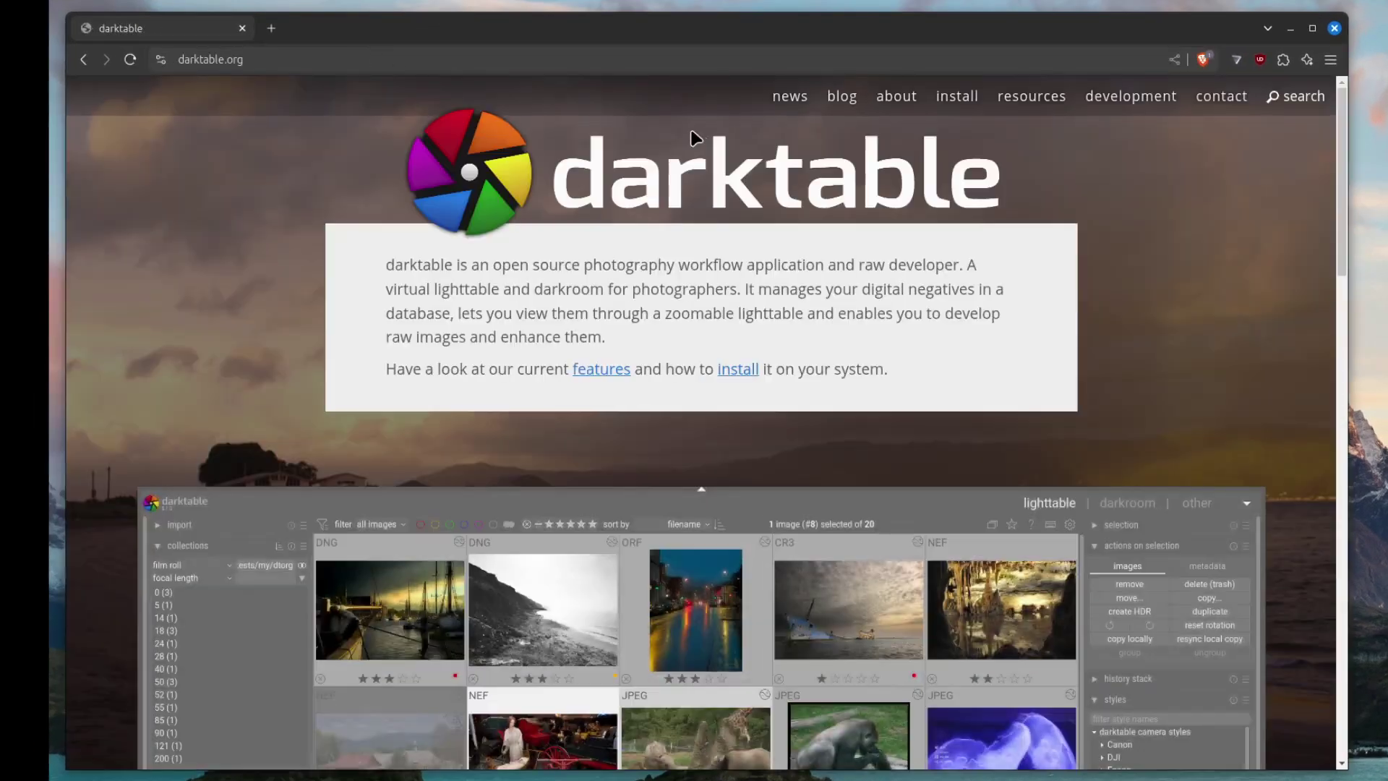
{"action": "left_click", "coordinate": [969, 99]}
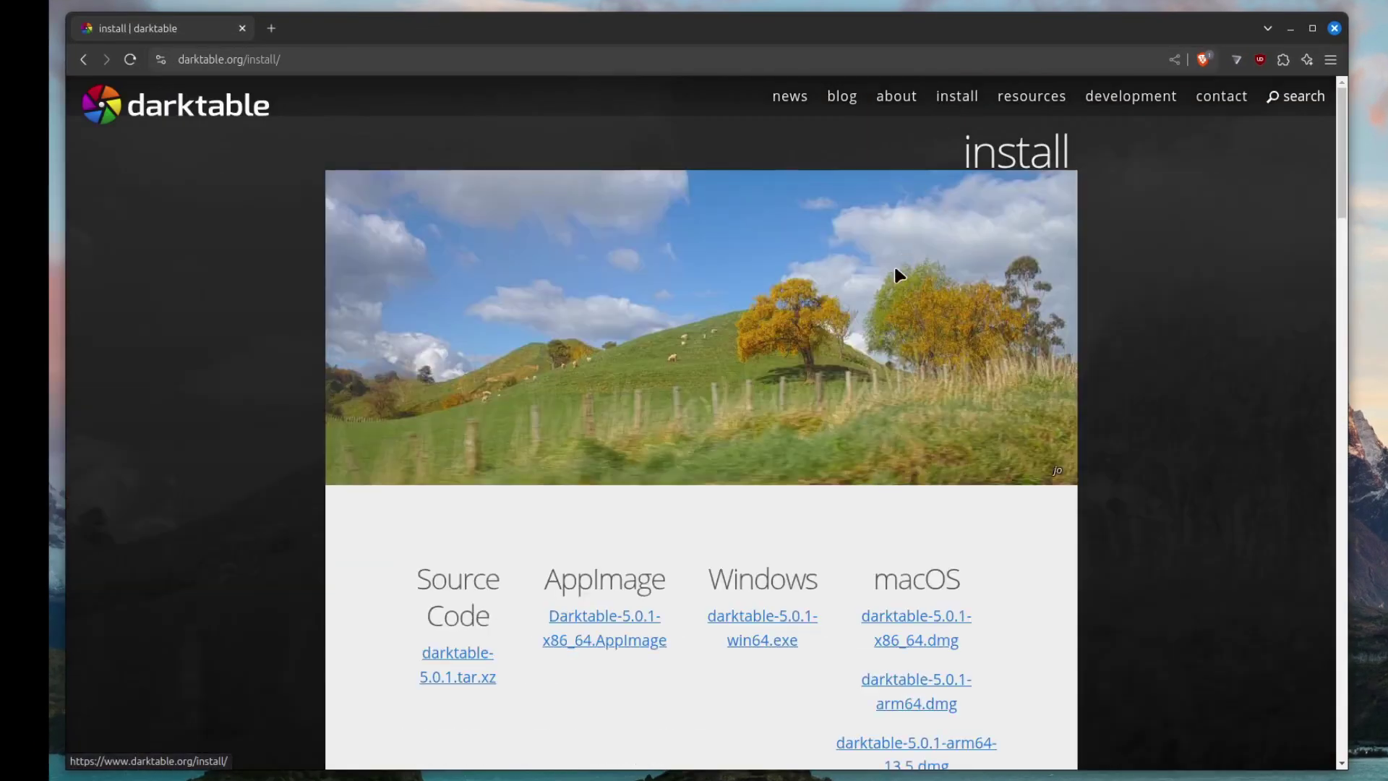
{"action": "scroll", "coordinate": [895, 266], "scroll_direction": "down", "scroll_amount": 10}
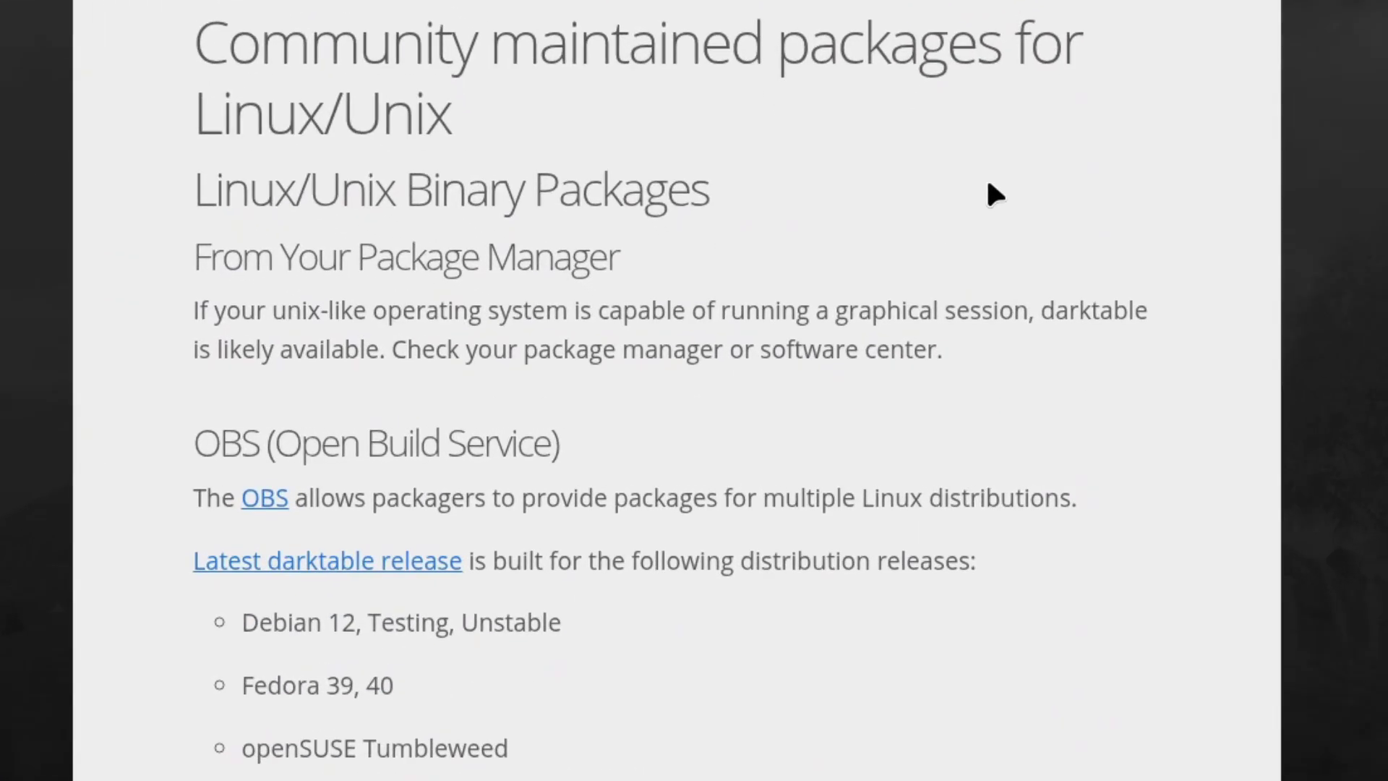
{"action": "left_click", "coordinate": [418, 560]}
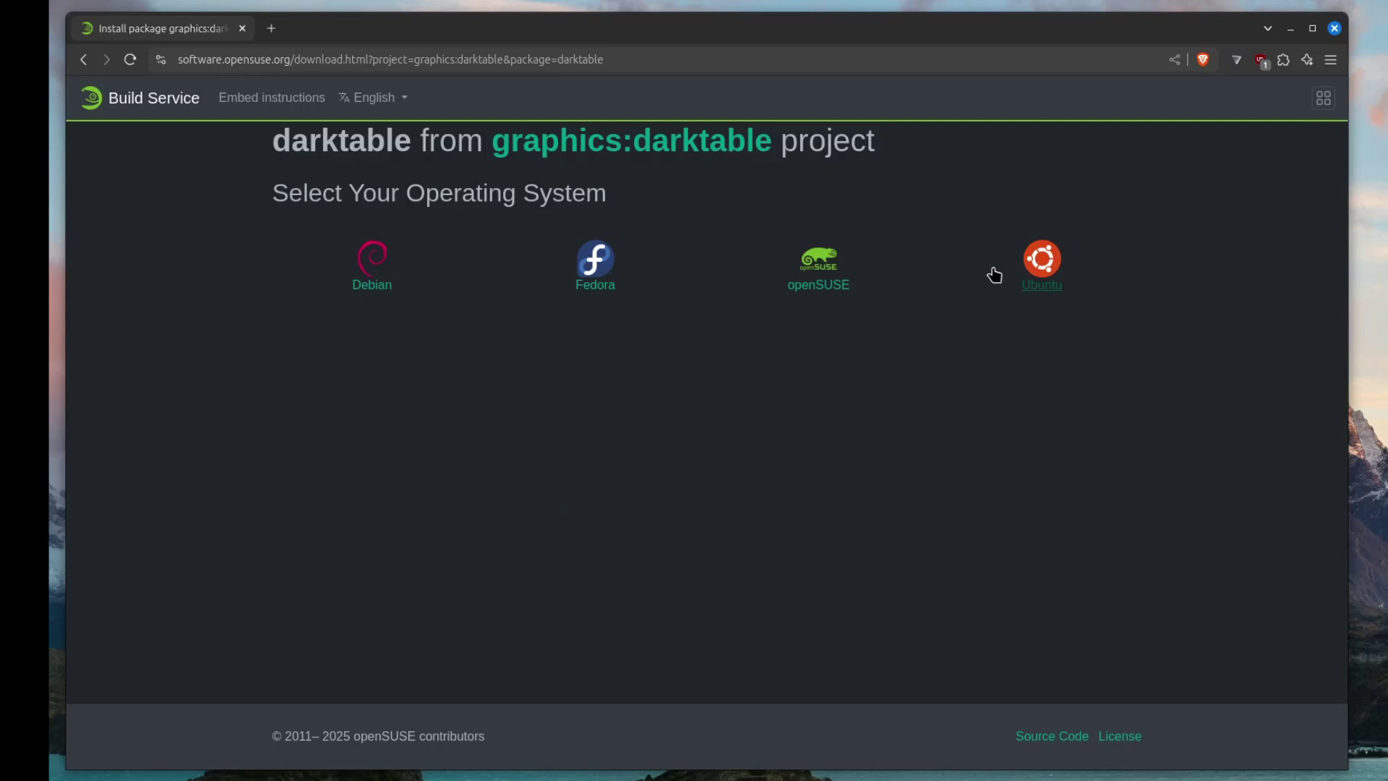
{"action": "left_click", "coordinate": [1041, 261]}
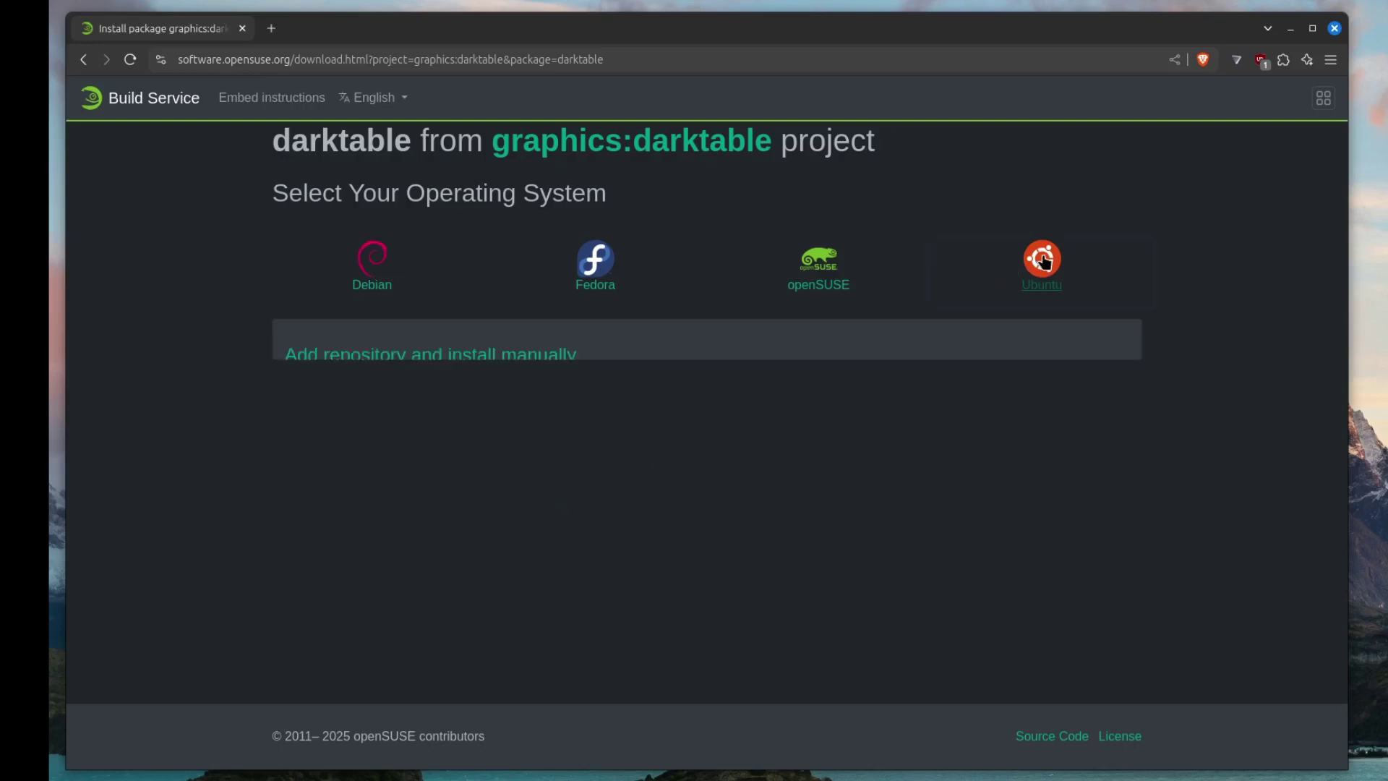
{"action": "left_click", "coordinate": [549, 358]}
Run the four xUbuntu 24.04 repository commands in a terminal, authorizing the apt install with the sudo password
{"action": "scroll", "coordinate": [561, 535], "scroll_direction": "down", "scroll_amount": 3}
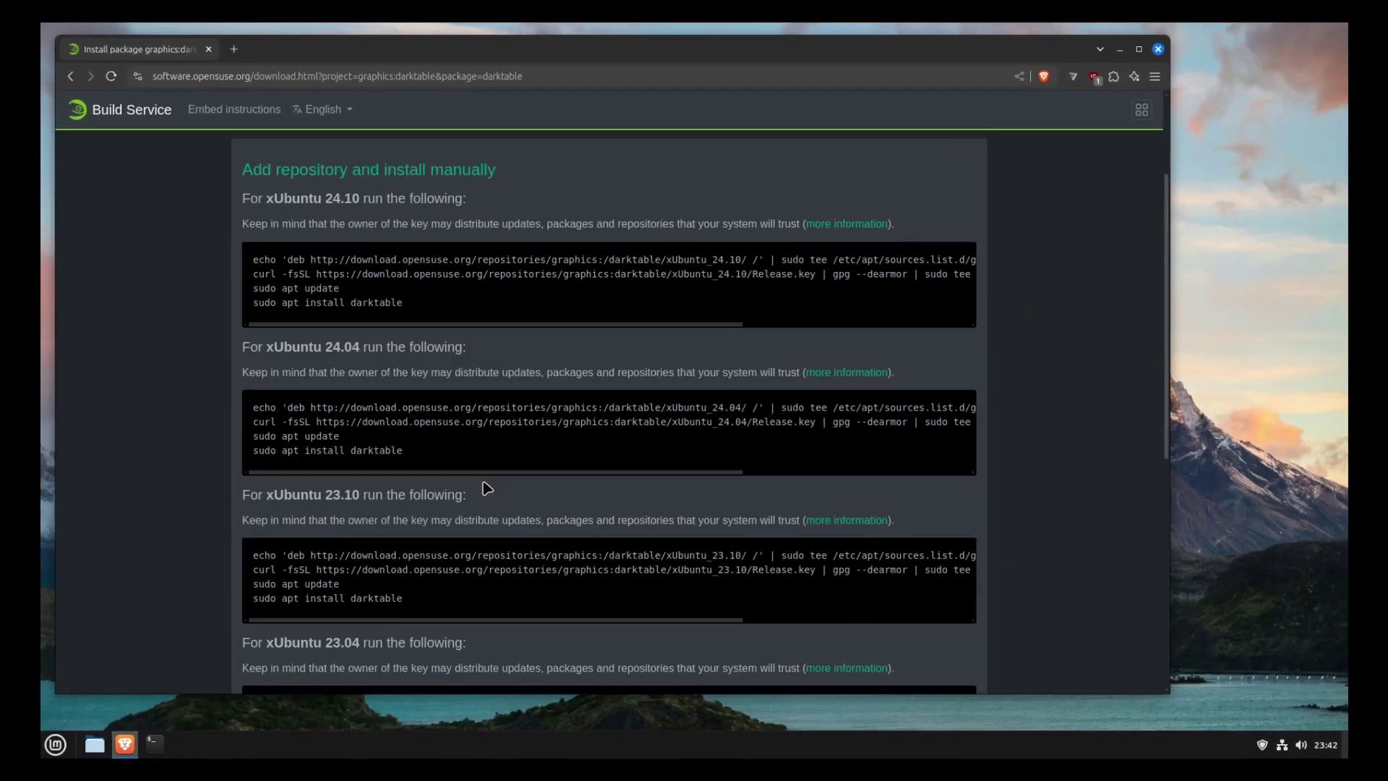
{"action": "left_click_drag", "start_coordinate": [402, 450], "coordinate": [253, 416]}
{"action": "key", "text": "ctrl+c"}
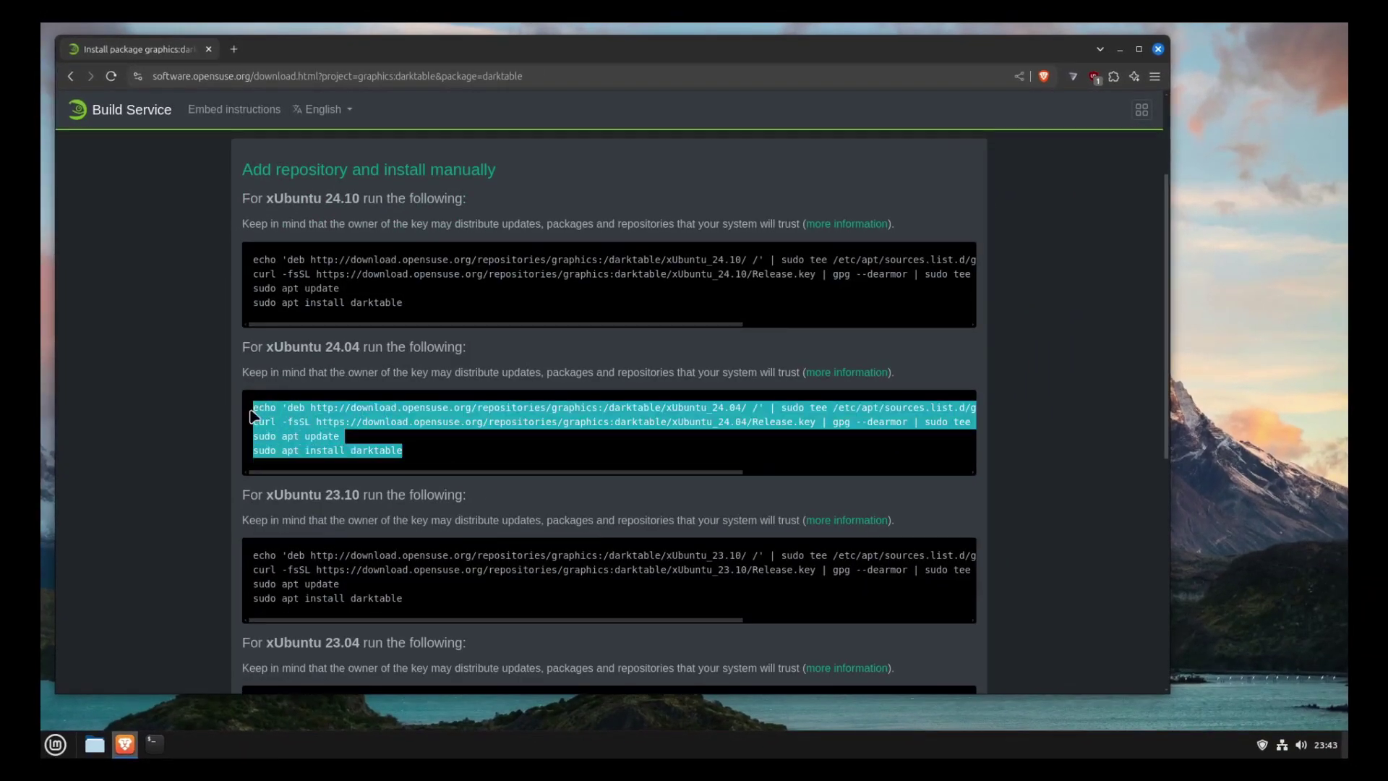
{"action": "left_click", "coordinate": [154, 743]}
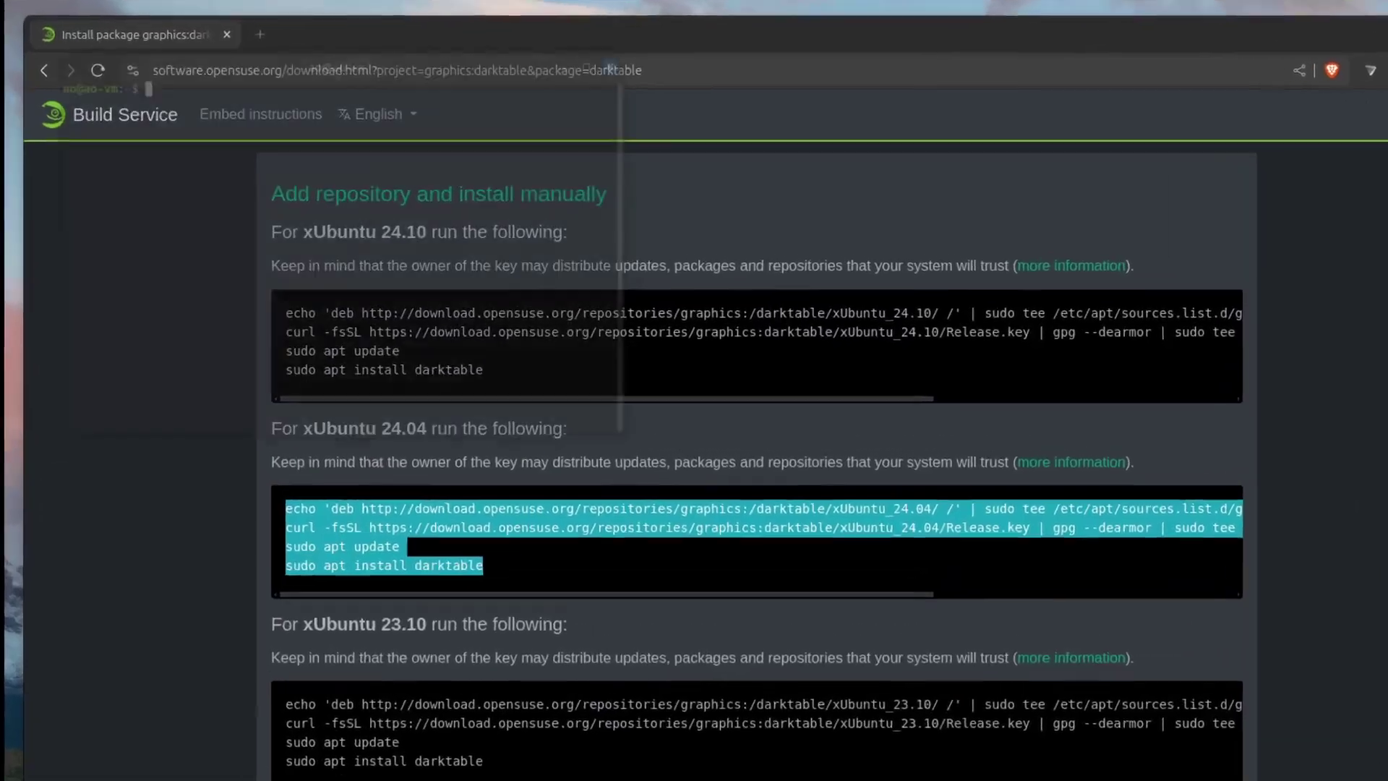
{"action": "key", "text": "ctrl+shift+v"}
{"action": "type", "text": "**"}
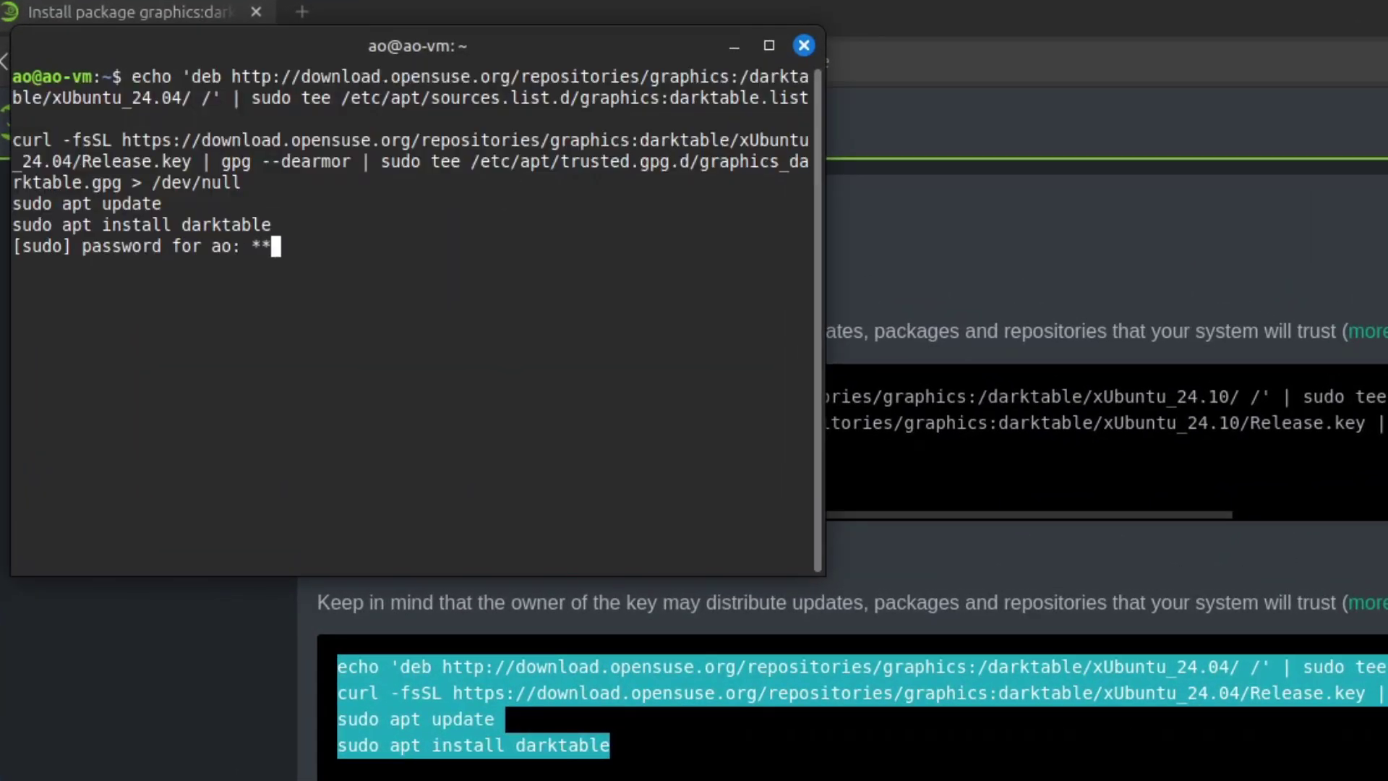
{"action": "key", "text": "Return"}
{"action": "key", "text": "Return"}
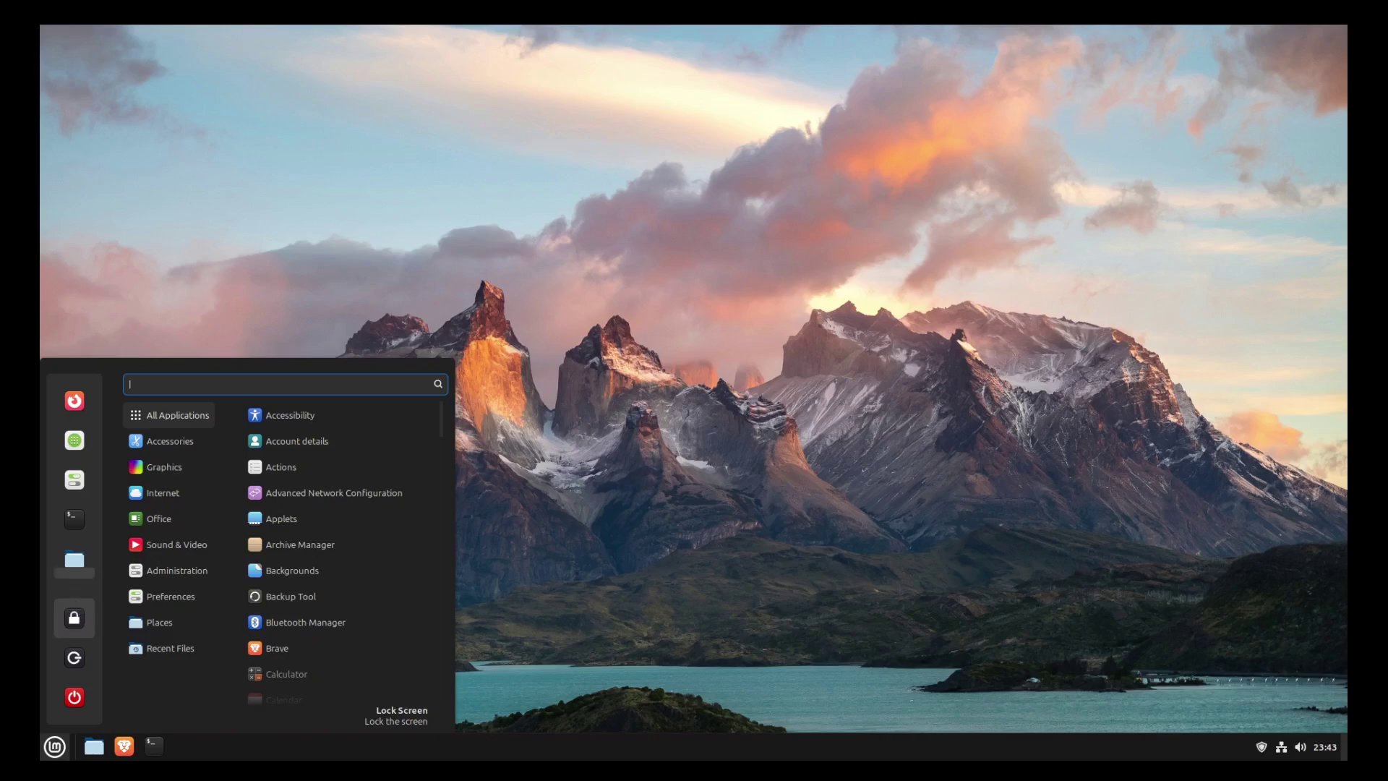
{"action": "left_click", "coordinate": [78, 448]}
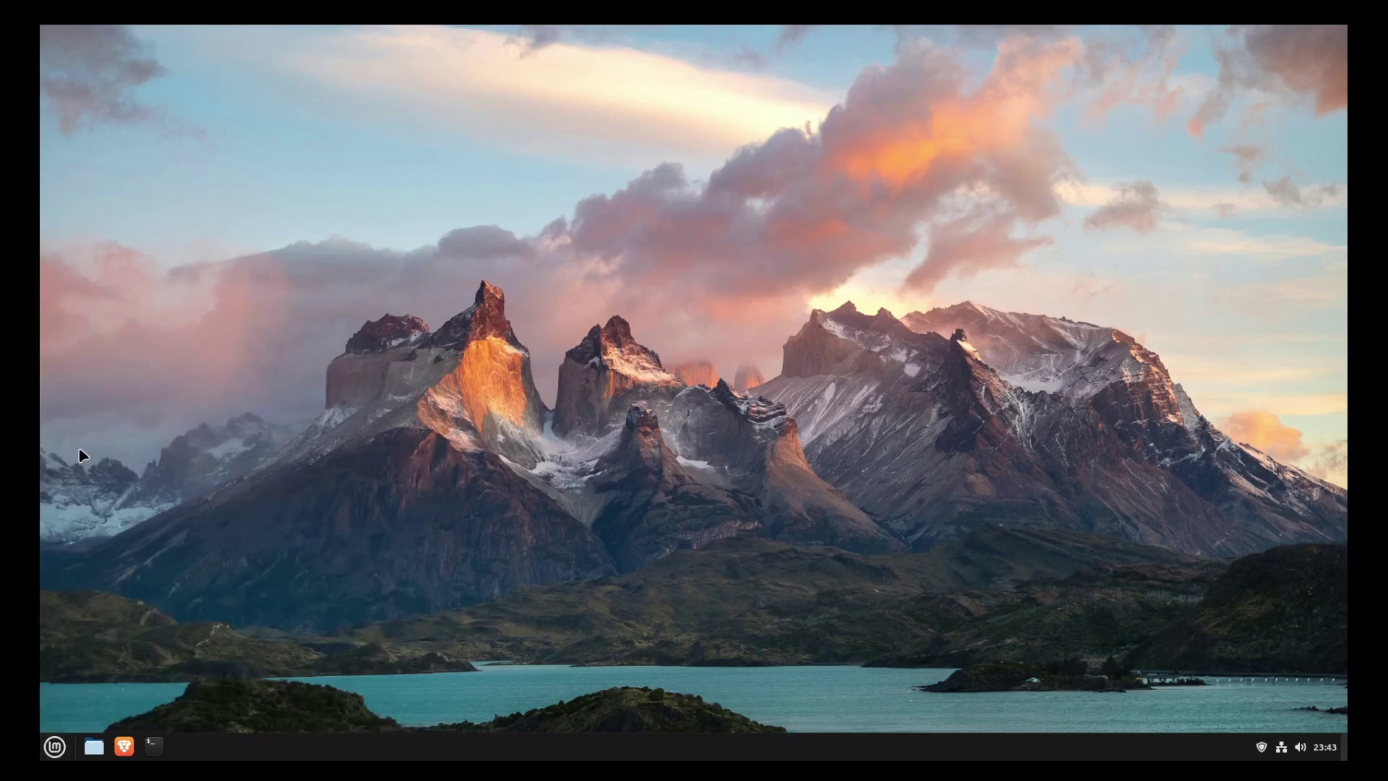
Check darktable 5.0.1 is installed in Software Manager, then install Git with its extra packages, authenticating with the password
{"action": "type", "text": "DARK"}
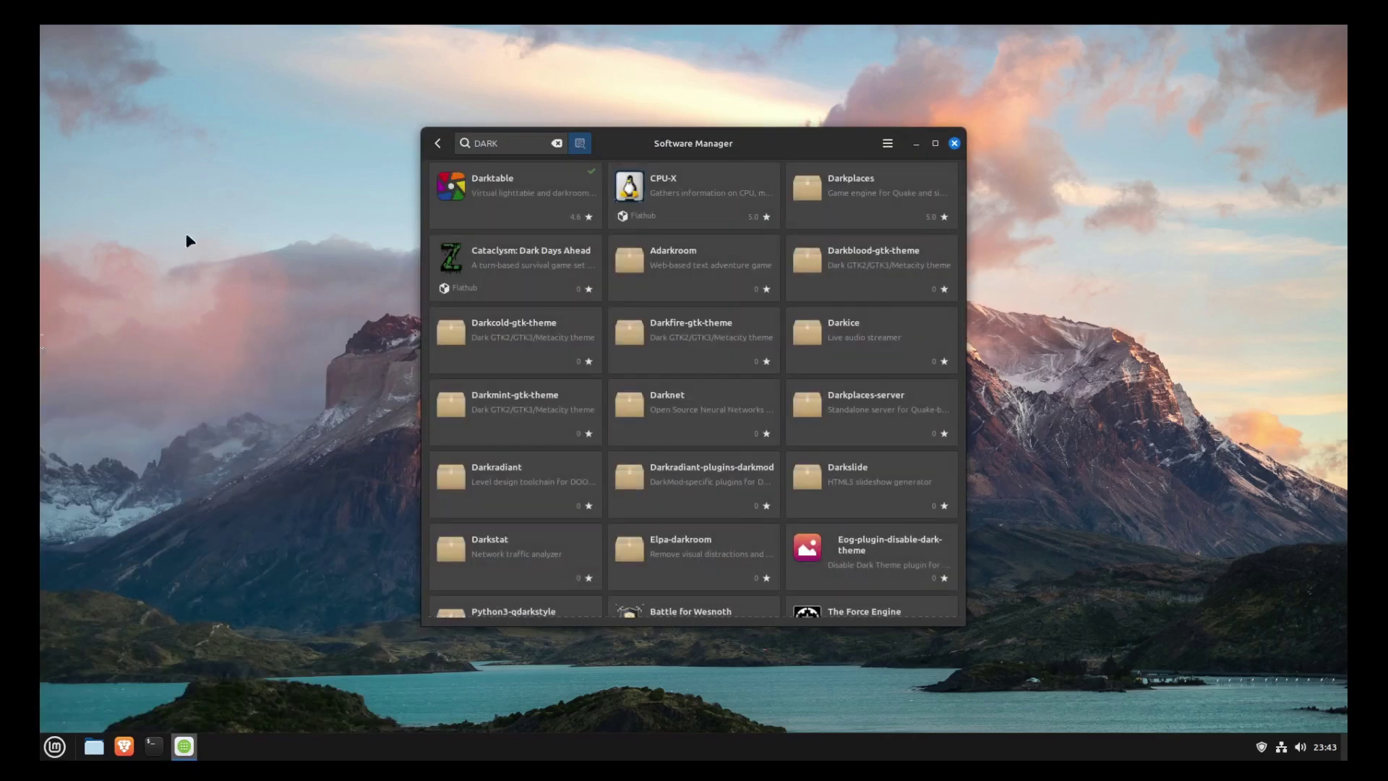
{"action": "left_click", "coordinate": [514, 194]}
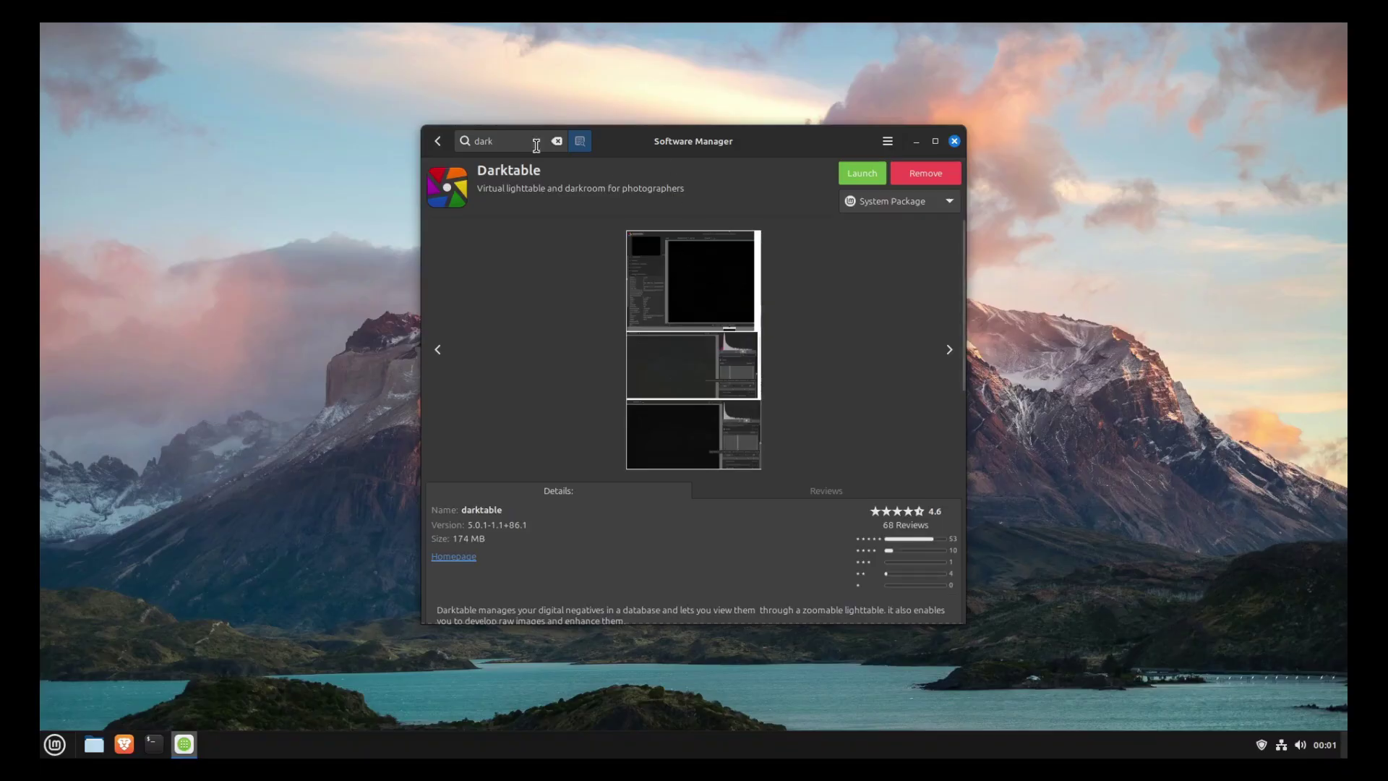
{"action": "type", "text": "git"}
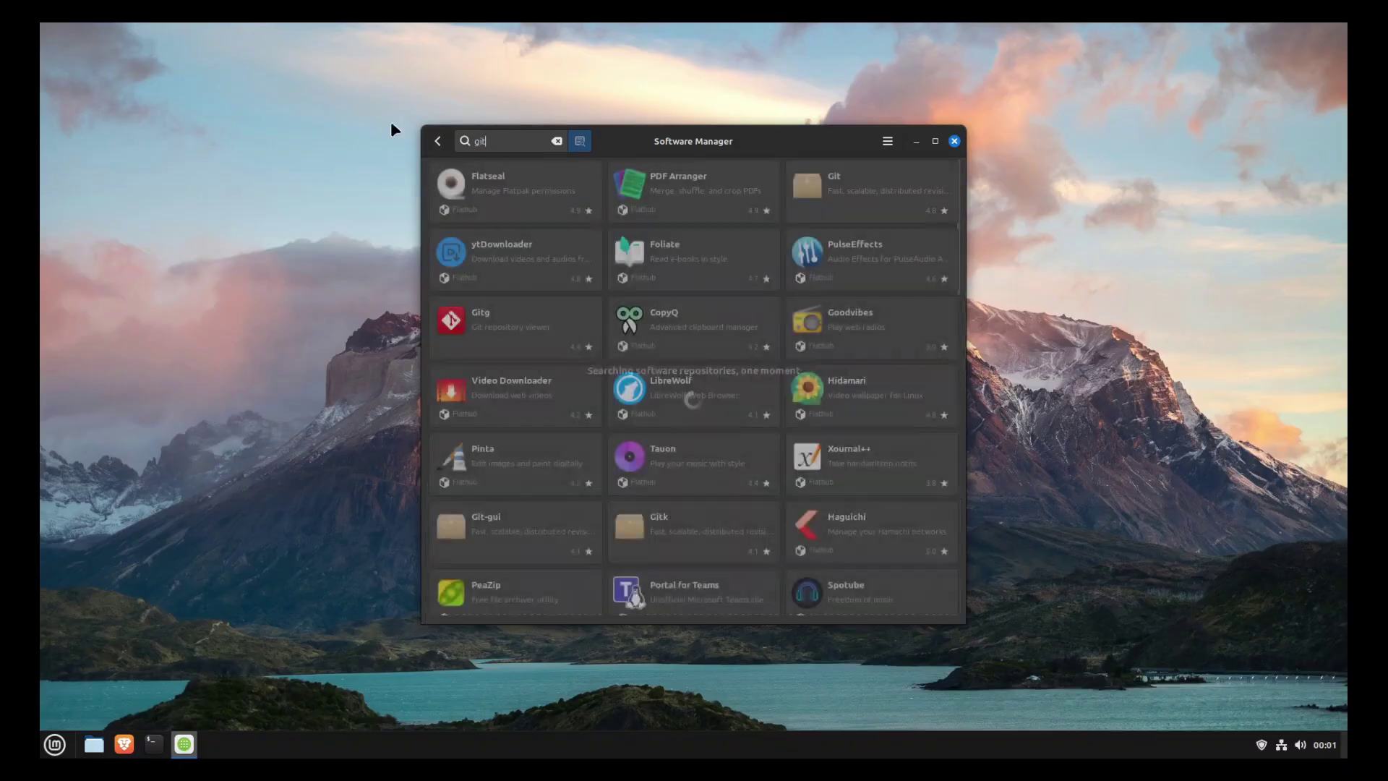
{"action": "left_click", "coordinate": [822, 221]}
{"action": "left_click", "coordinate": [899, 174]}
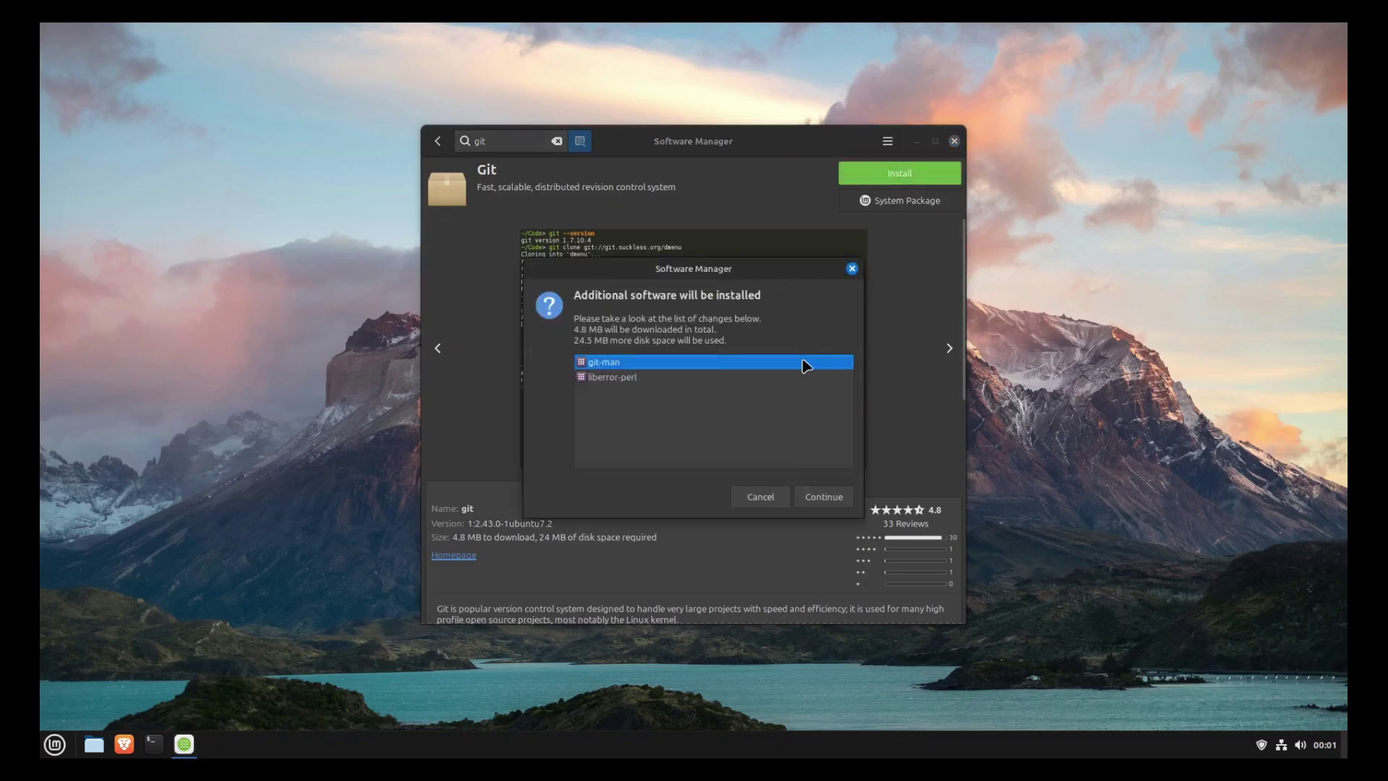
{"action": "left_click", "coordinate": [824, 492]}
{"action": "type", "text": "••"}
{"action": "left_click", "coordinate": [805, 466]}
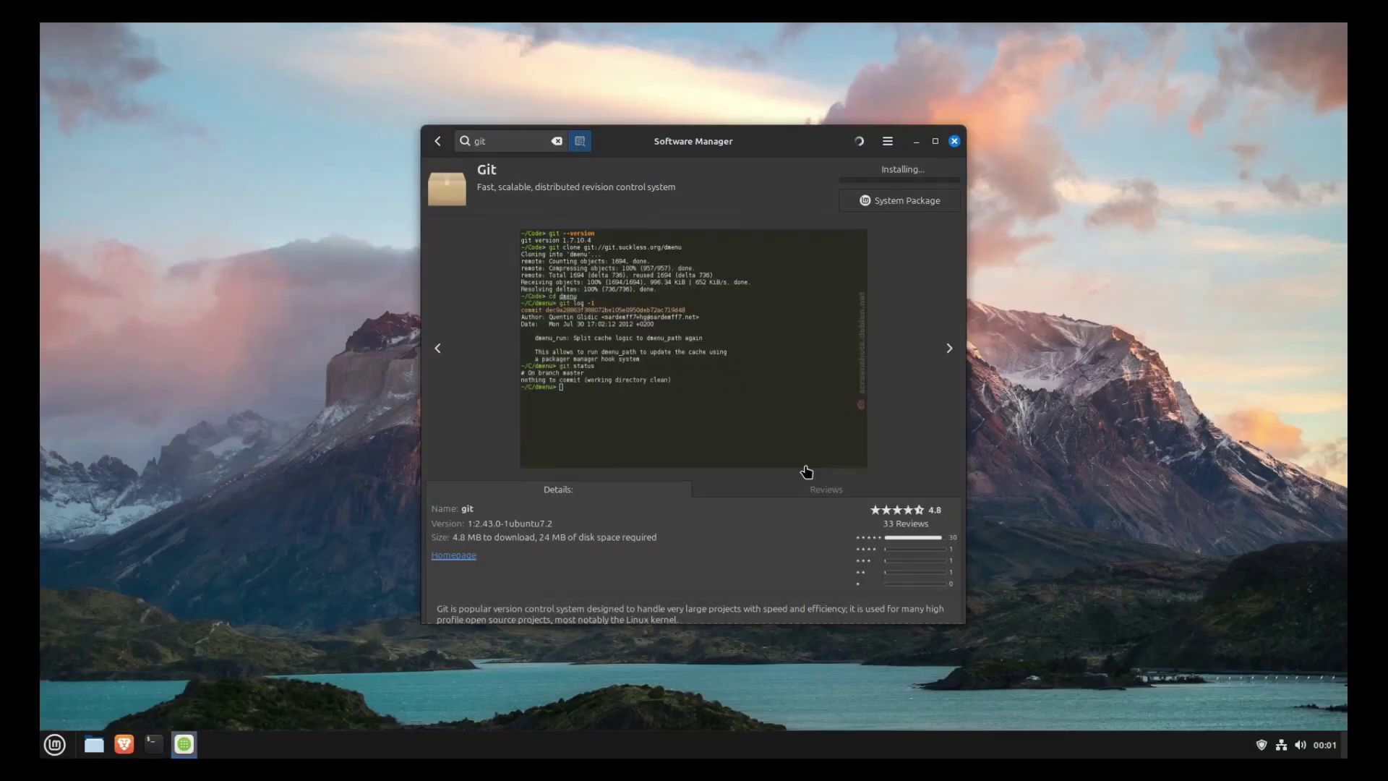
{"action": "key", "text": "super"}
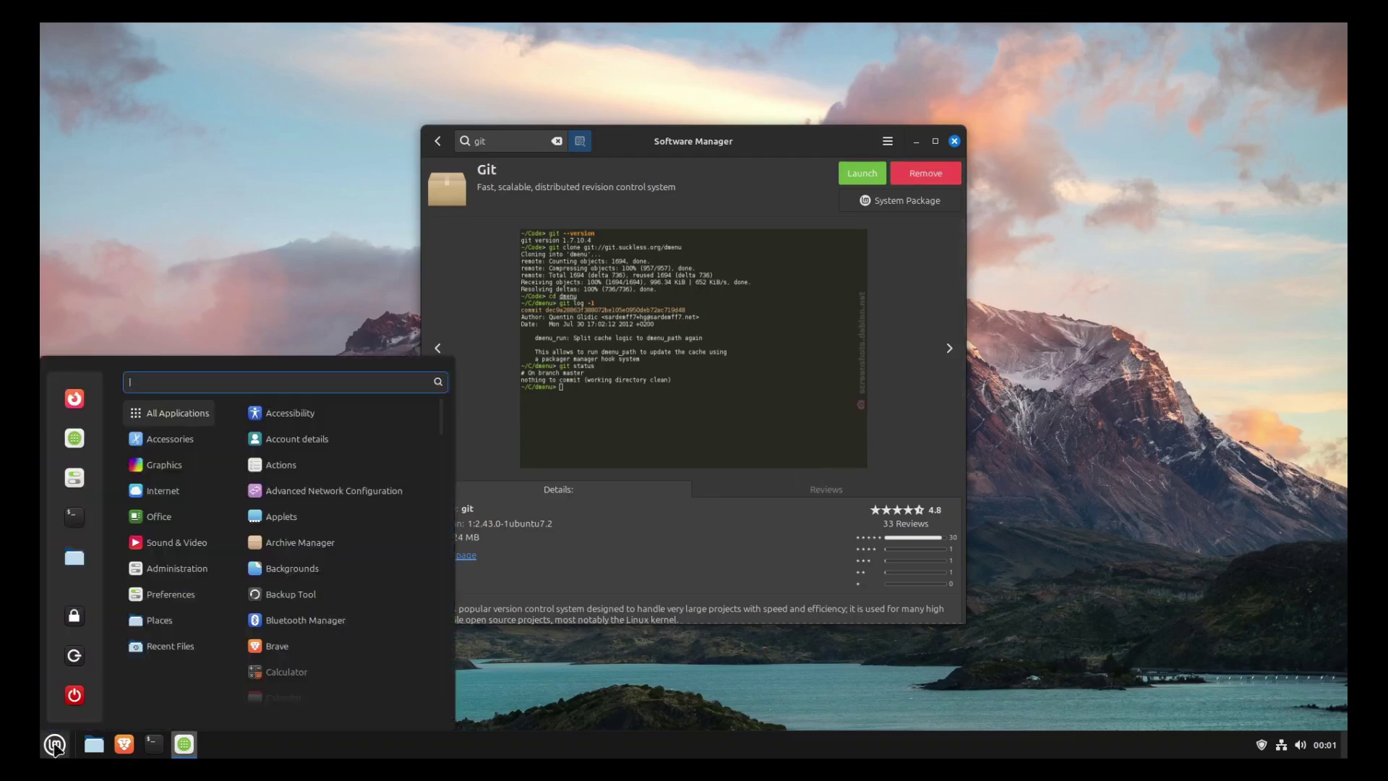
Launch darktable, execute the Lua scripts installer, and show the official folder's scripts, including enfuse
{"action": "type", "text": "dark"}
{"action": "key", "text": "Return"}
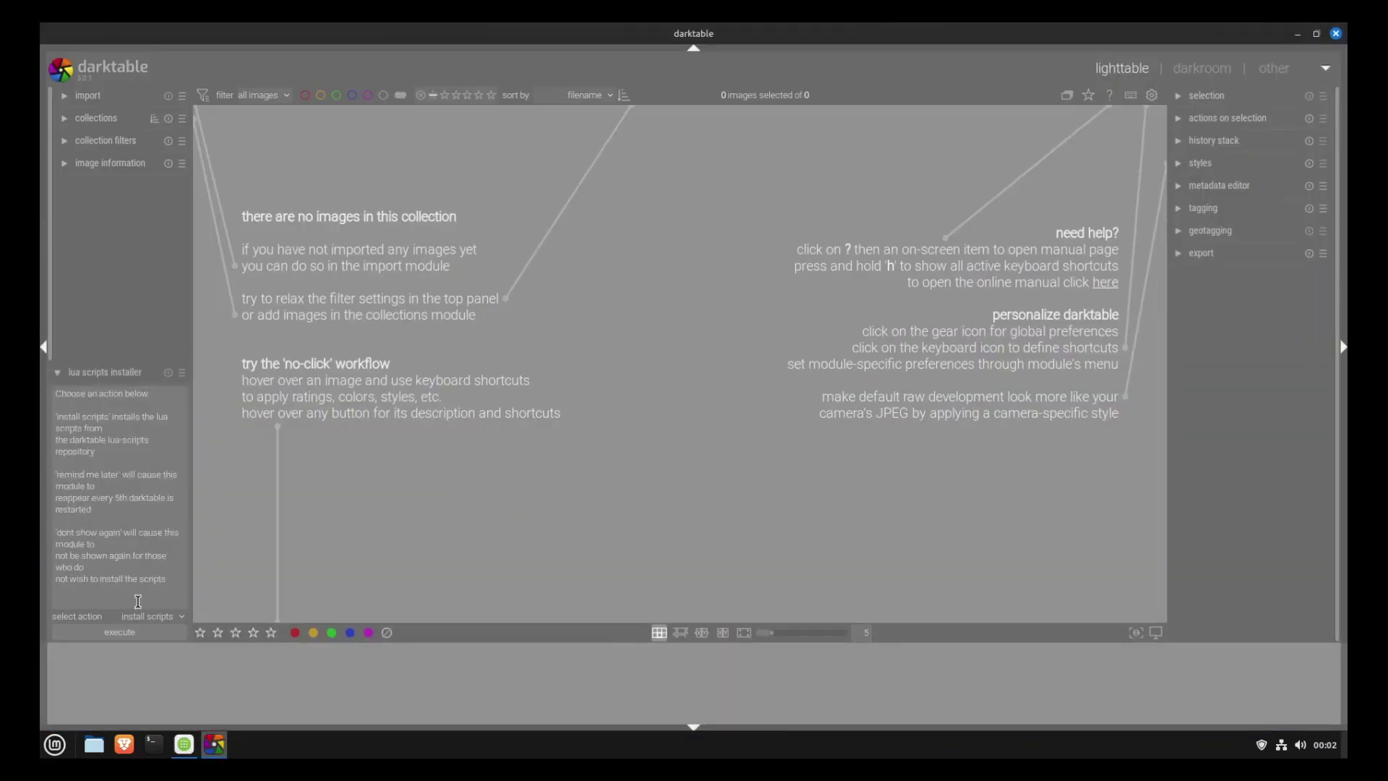
{"action": "left_click", "coordinate": [133, 632]}
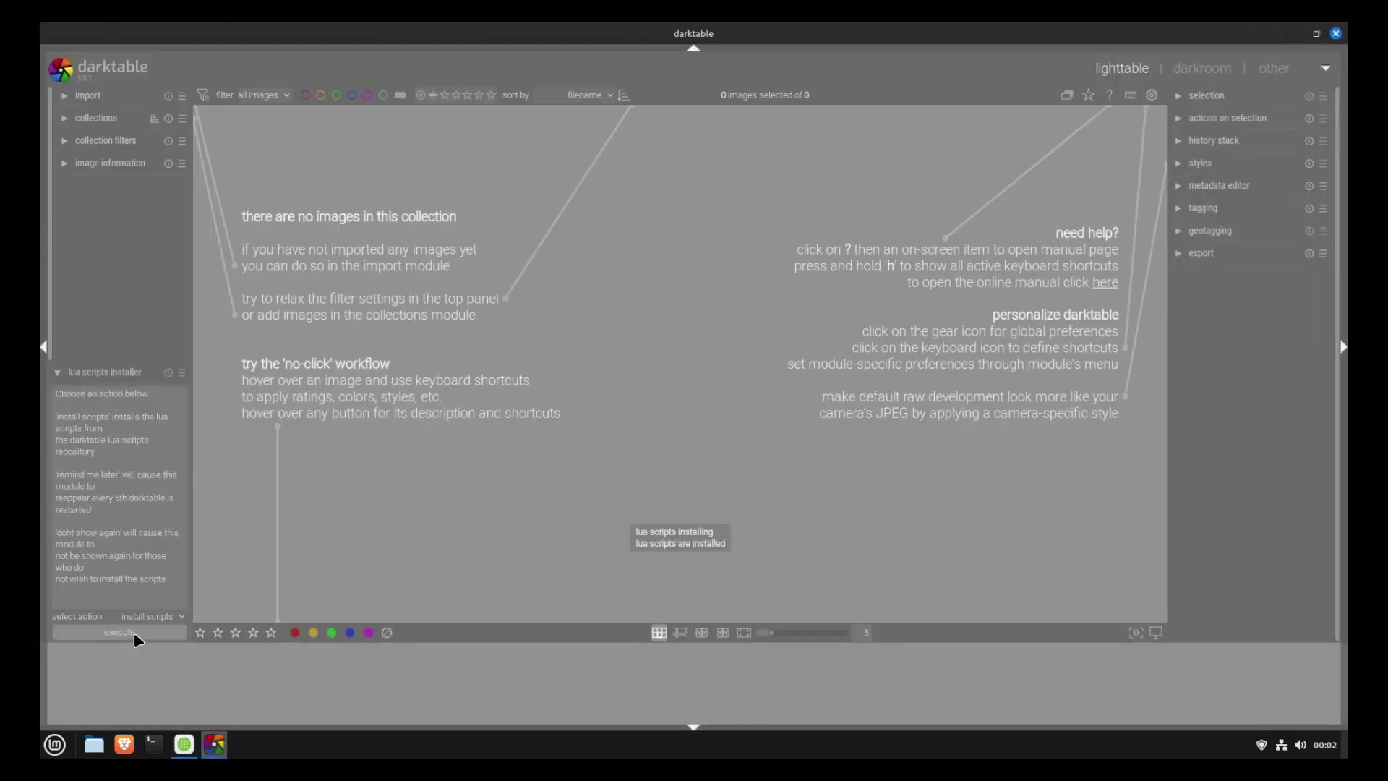
{"action": "left_click", "coordinate": [135, 637]}
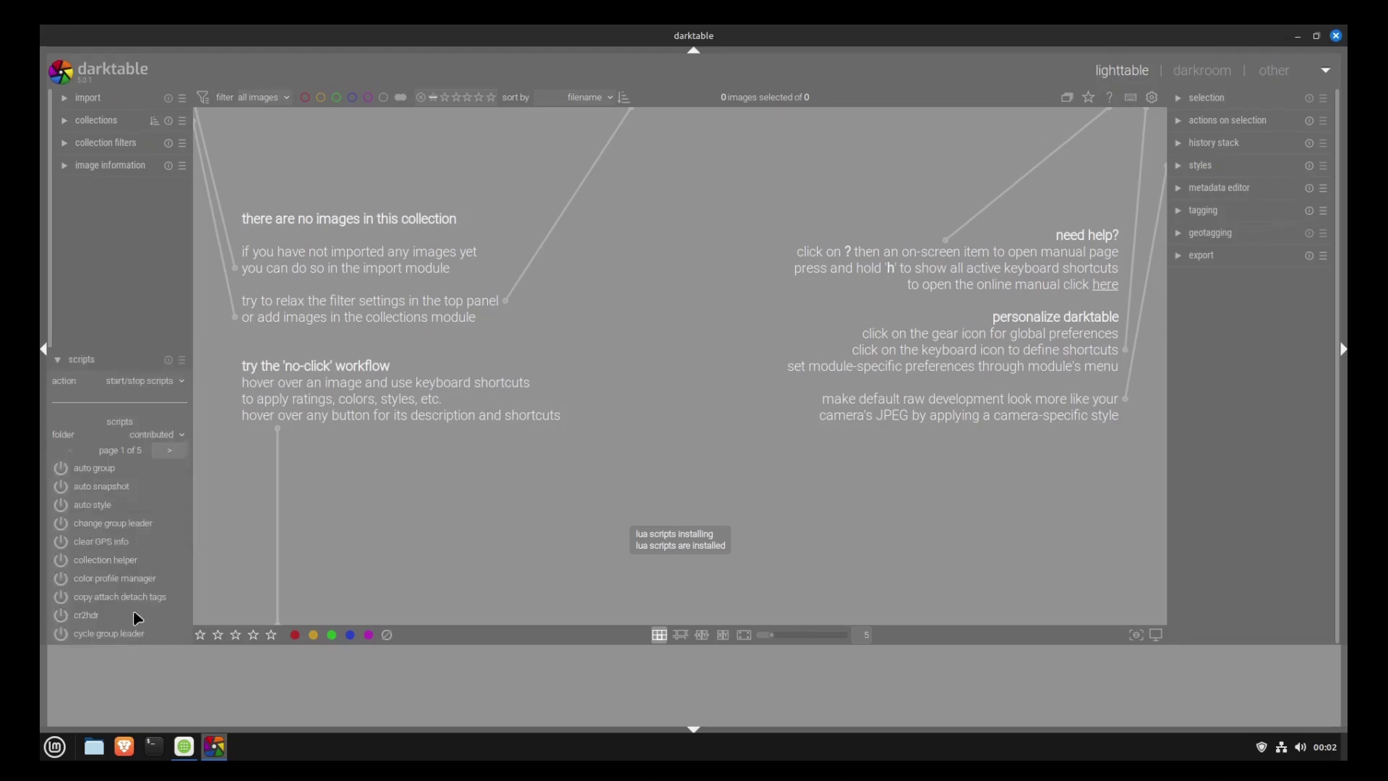
{"action": "left_click", "coordinate": [159, 434]}
{"action": "left_click", "coordinate": [142, 489]}
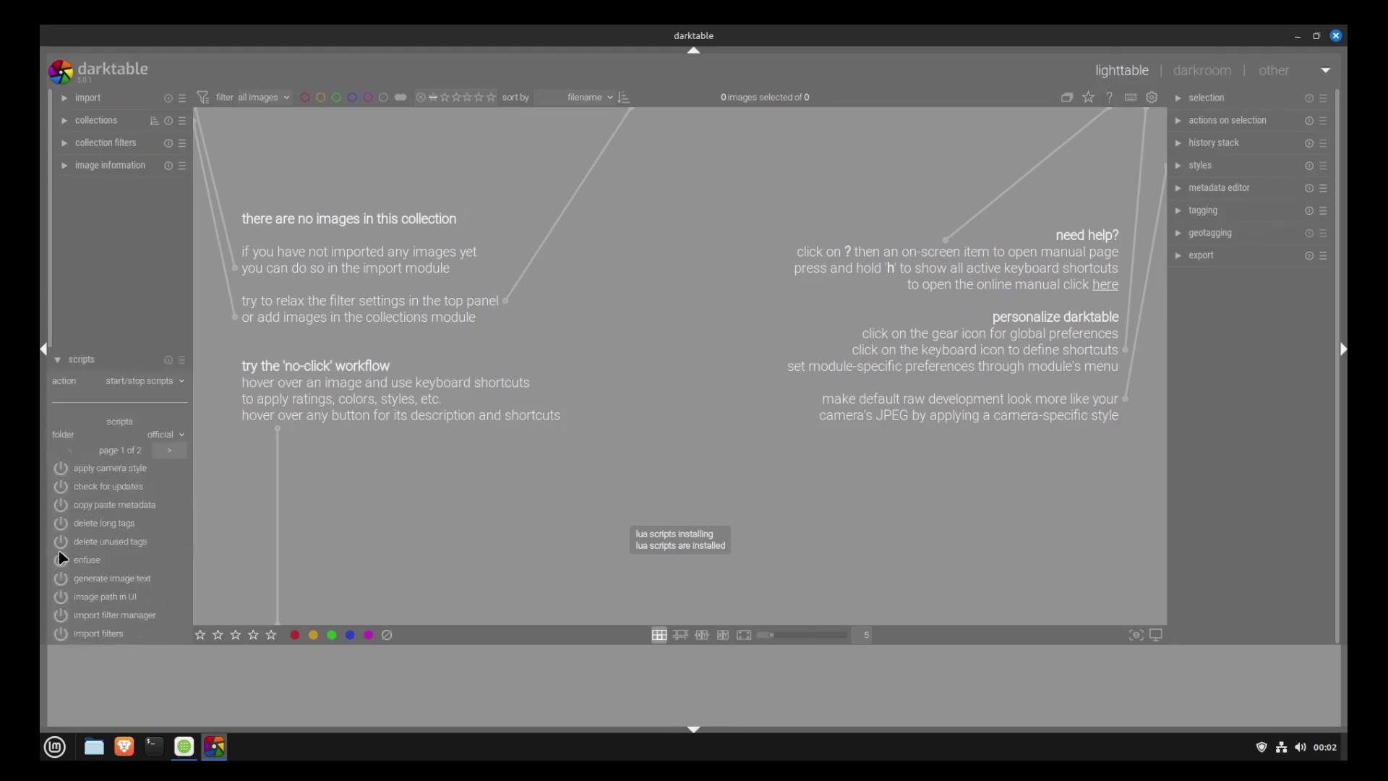